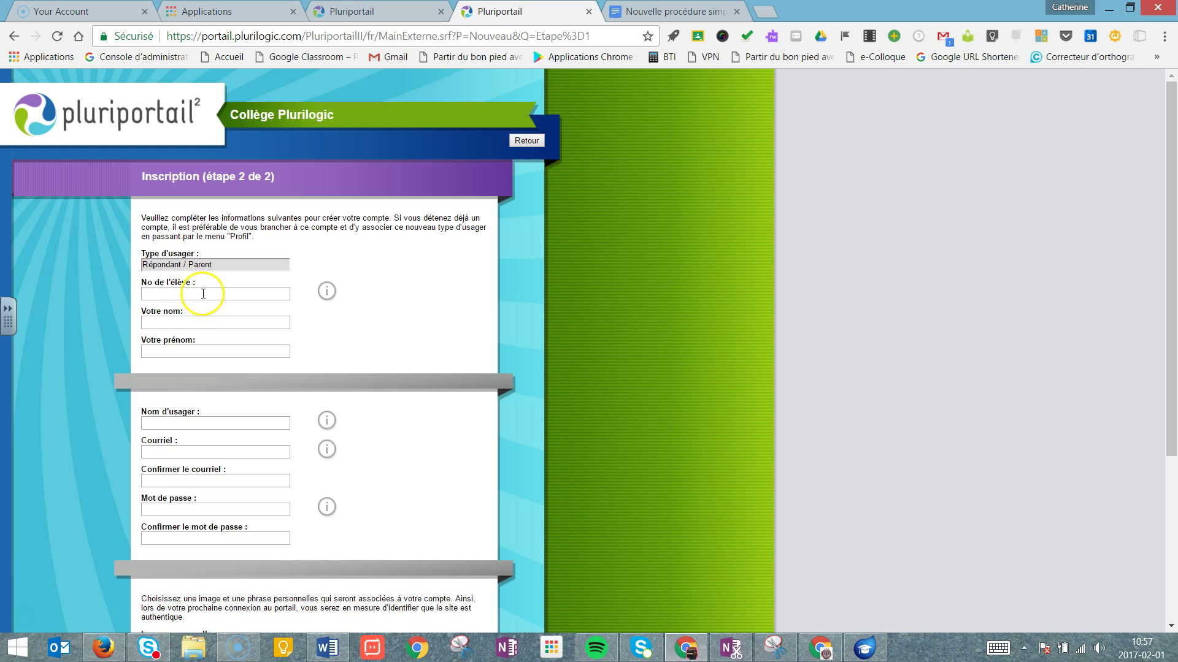
Enter the student number and the parent's last and first names, accepting the autofill suggestions.
text(1400407)
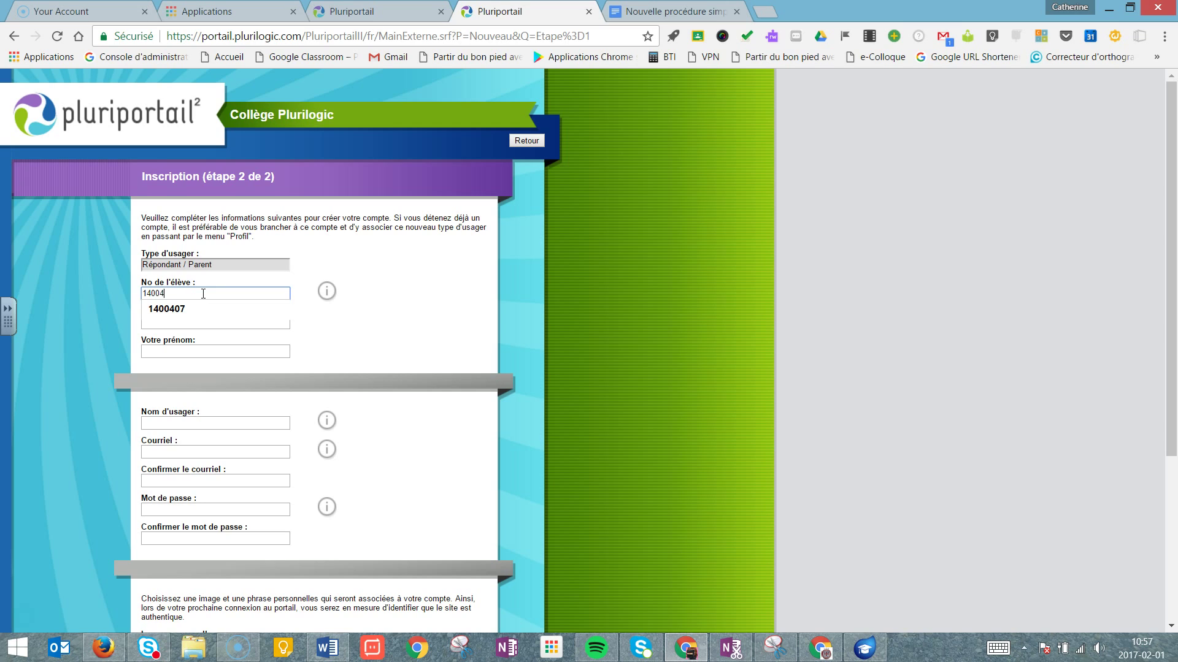
click(194, 347)
click(199, 325)
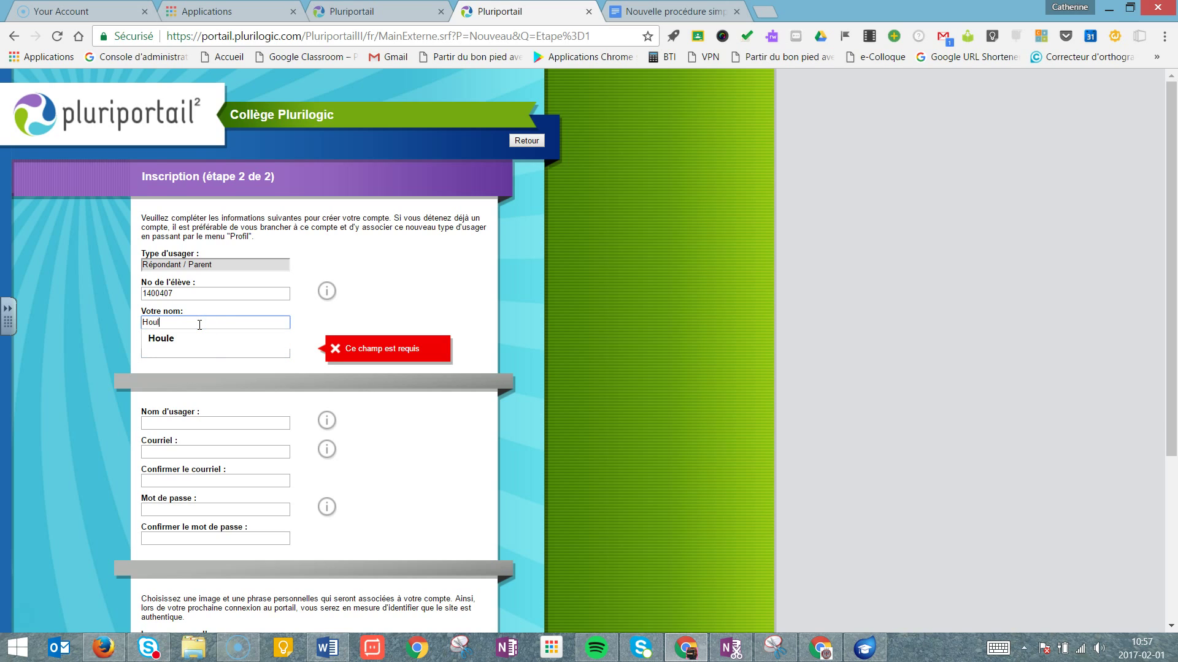
click(200, 341)
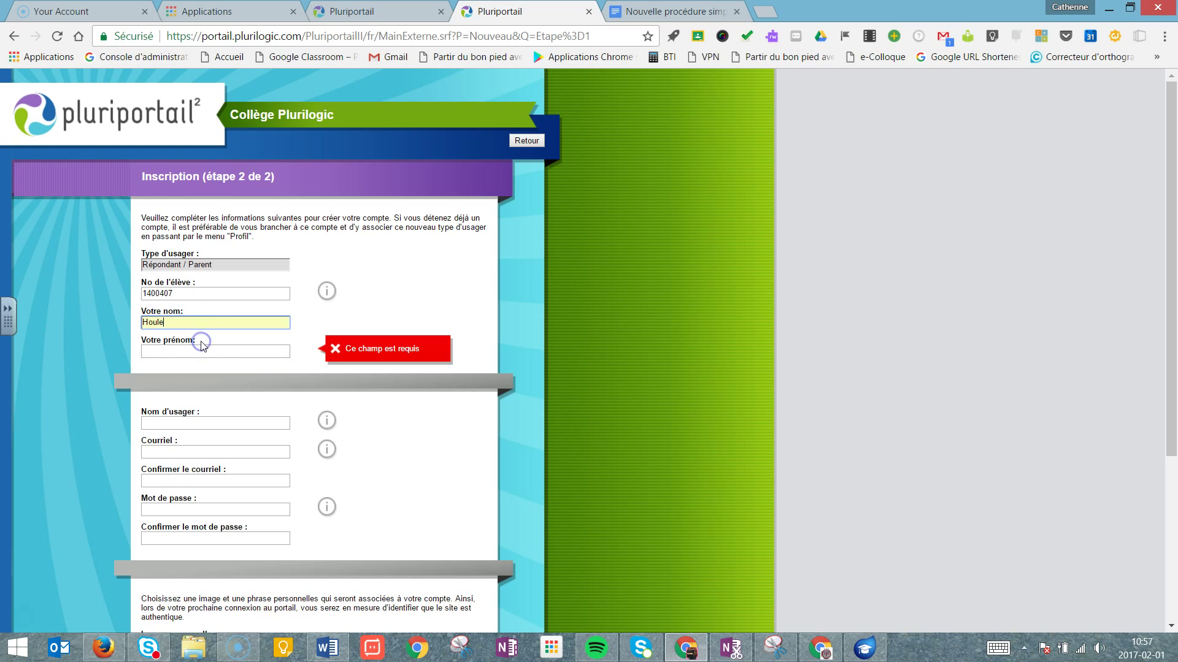
click(200, 350)
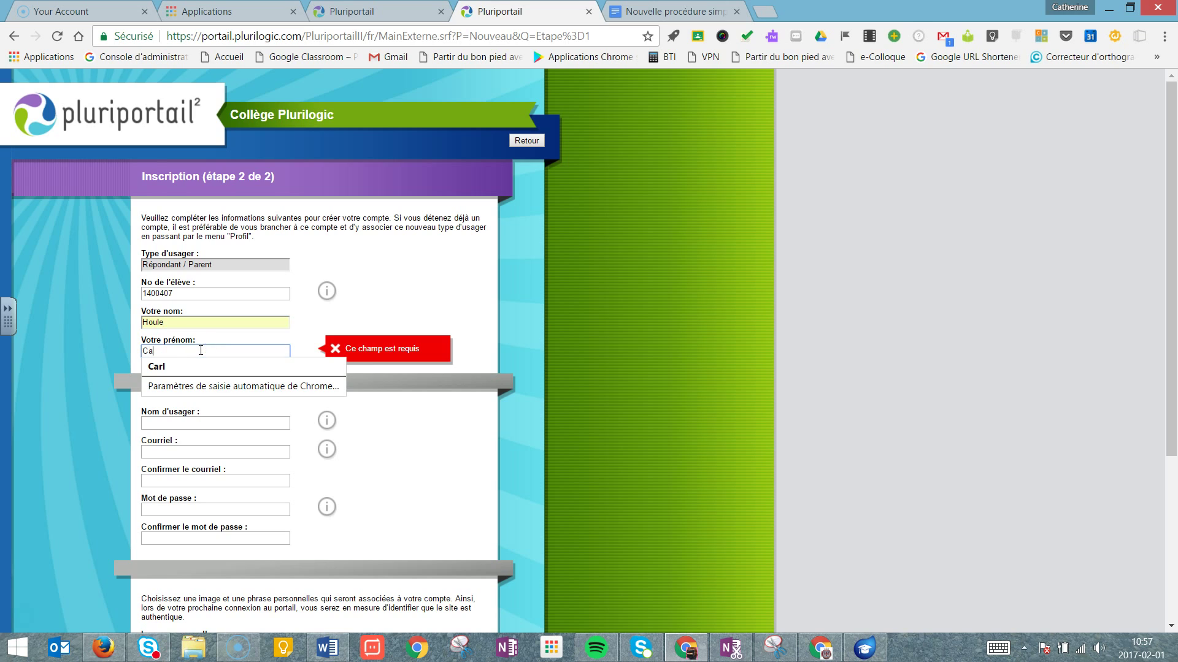
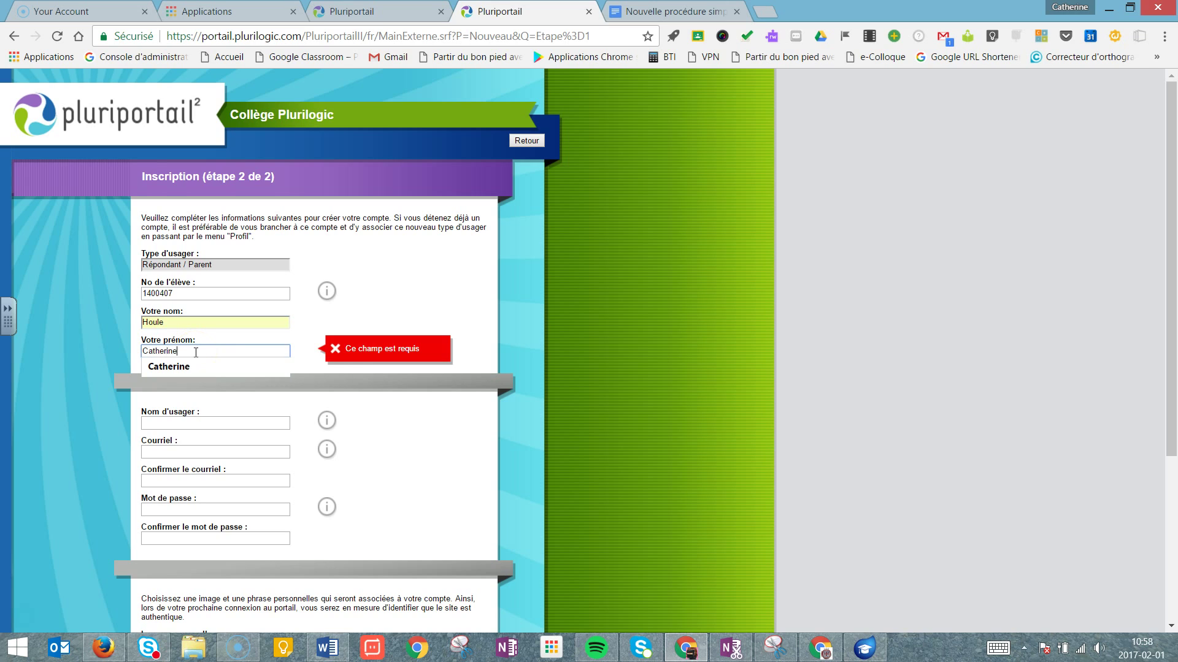
click(189, 365)
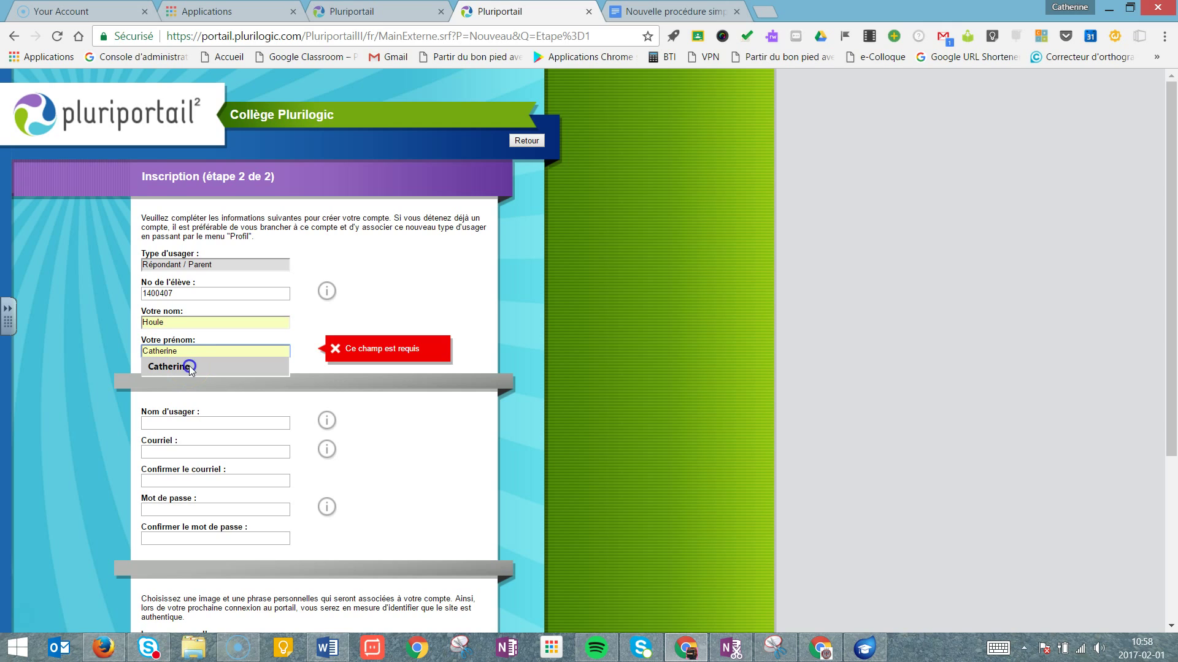
click(167, 424)
Enter the username and e-mail address, then paste the same e-mail into the confirmation field.
text(catherine)
click(166, 452)
text(cath)
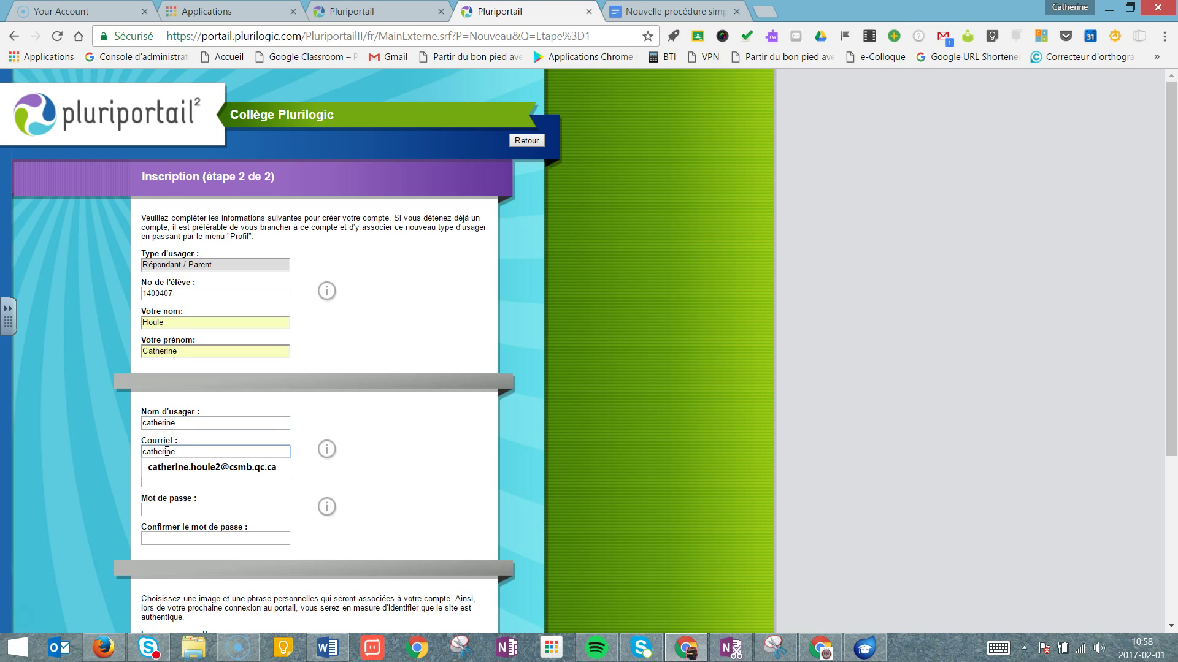
click(170, 480)
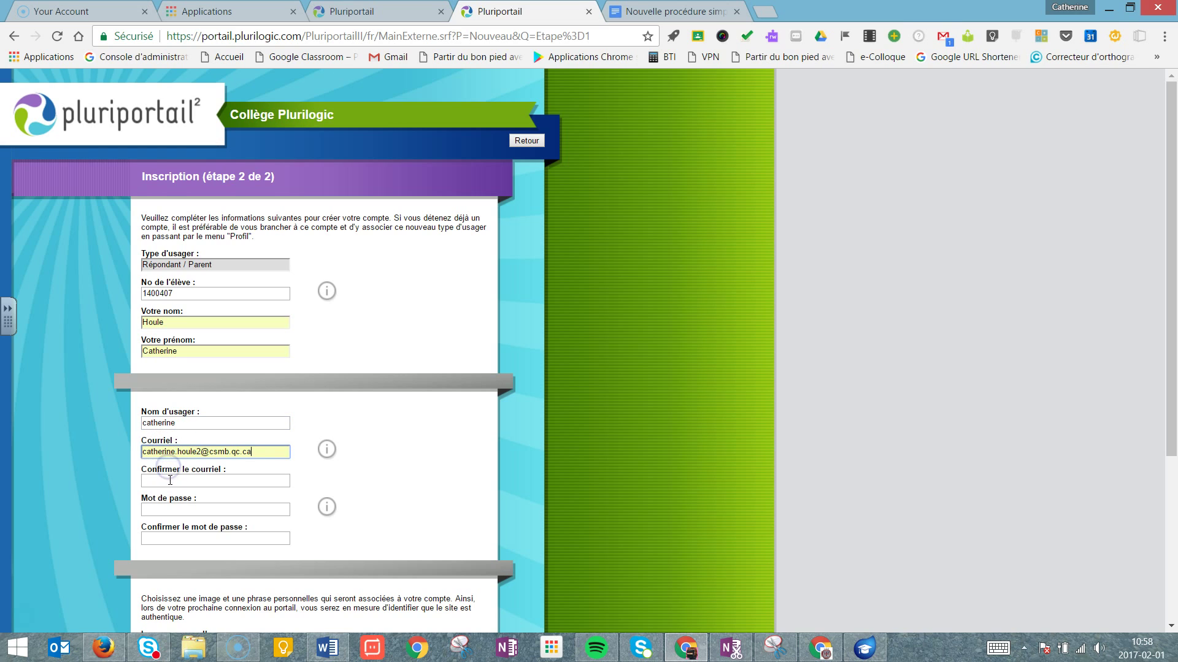
click(170, 480)
click(256, 453)
drag(255, 452, 136, 450)
key(ctrl+c)
click(171, 485)
key(ctrl+v)
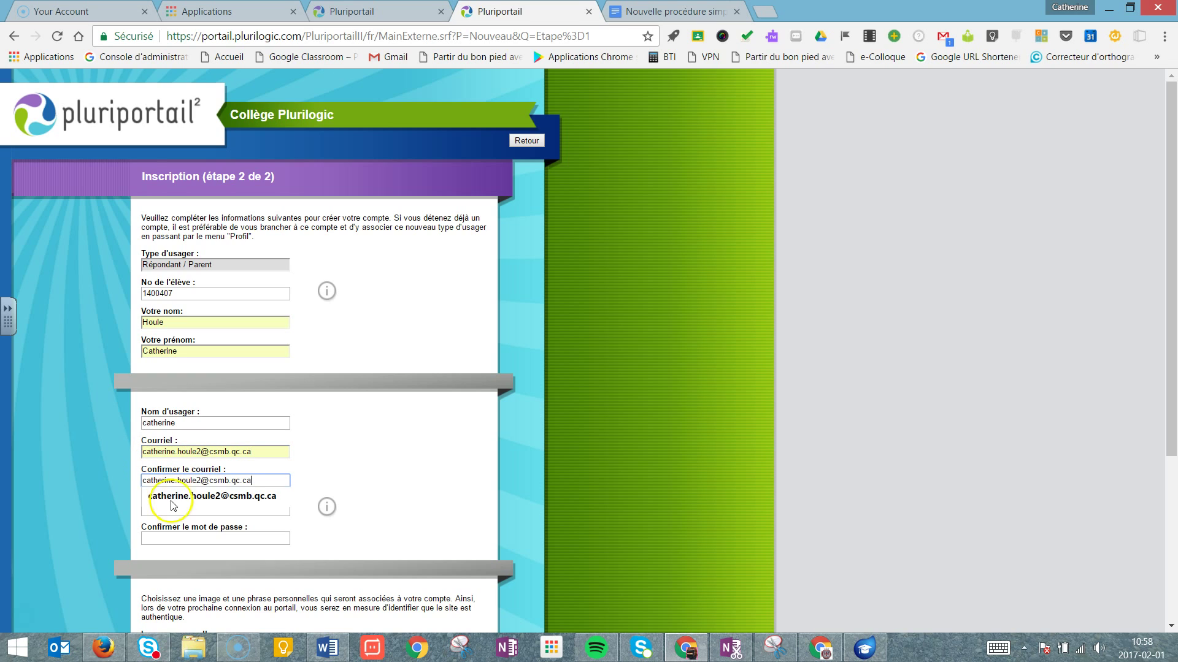
Type the account password and enter it again in the confirmation field.
click(167, 527)
click(175, 509)
text(•••)
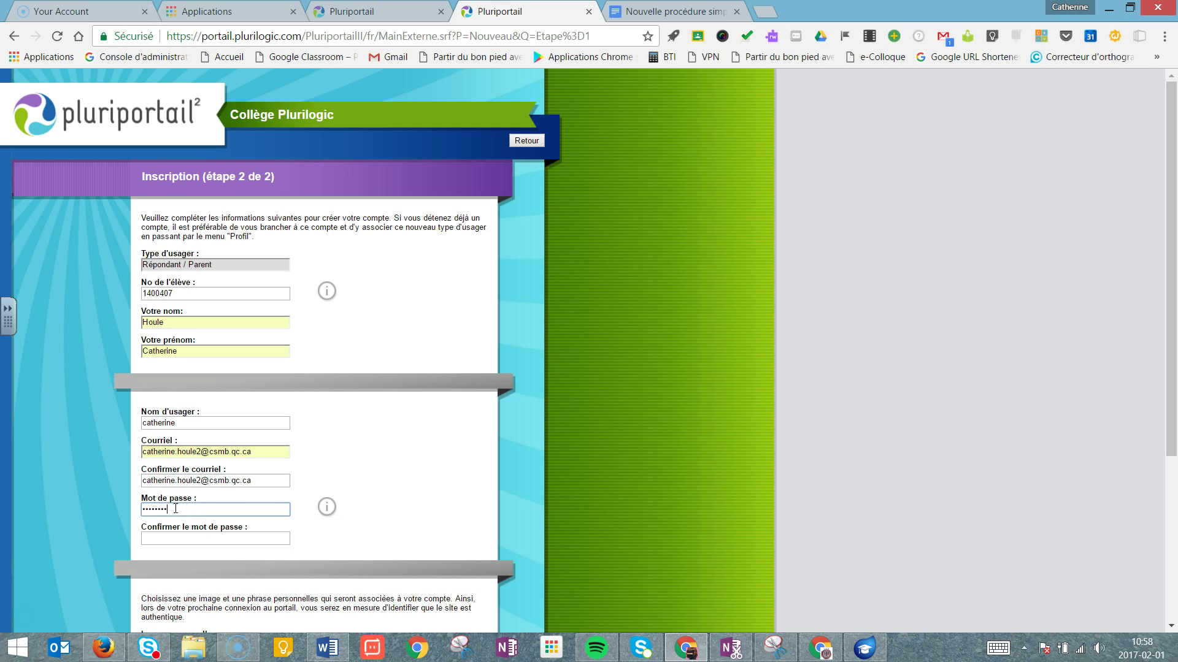
key(BackSpace)
key(BackSpace)
key(BackSpace)
key(BackSpace)
key(BackSpace)
key(BackSpace)
key(BackSpace)
text(•)
click(175, 537)
text(•••)
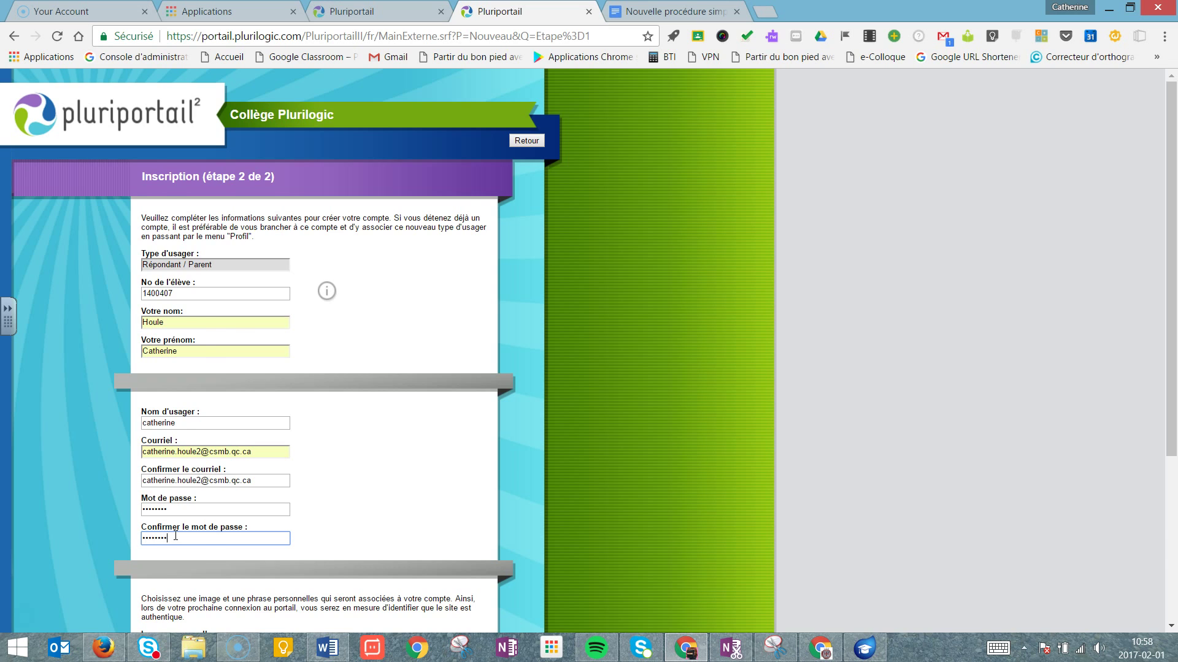
scroll(523, 324, down, 4)
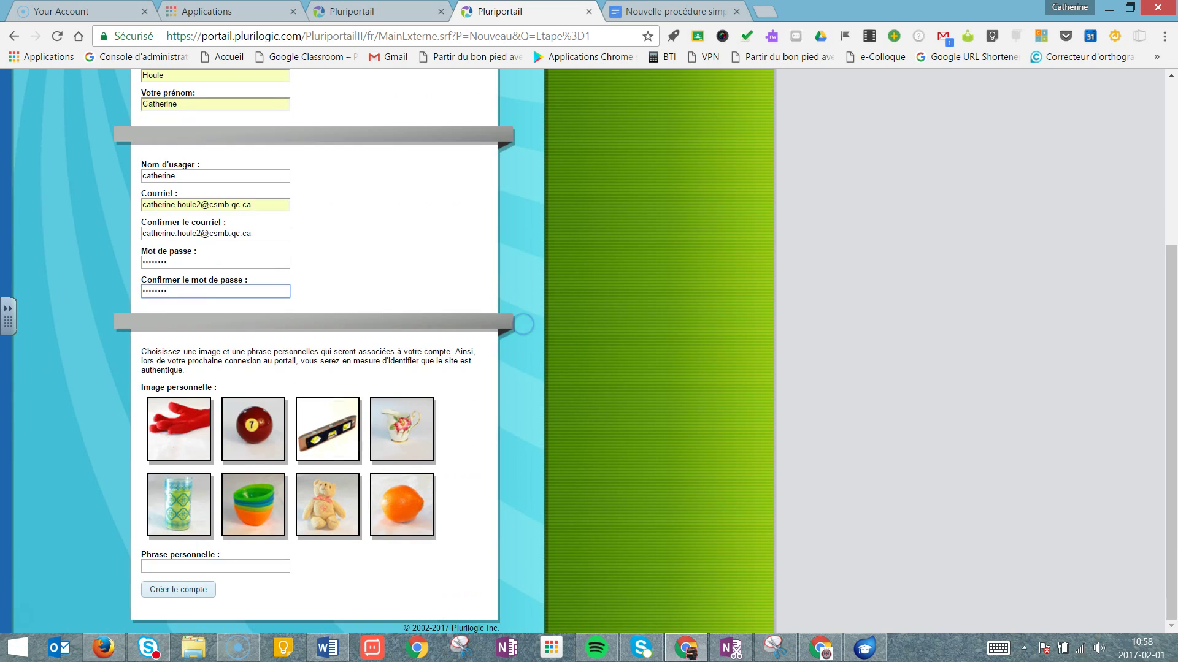
Pick the teddy bear image, set the personal phrase to 'coucou', and create the account.
click(327, 504)
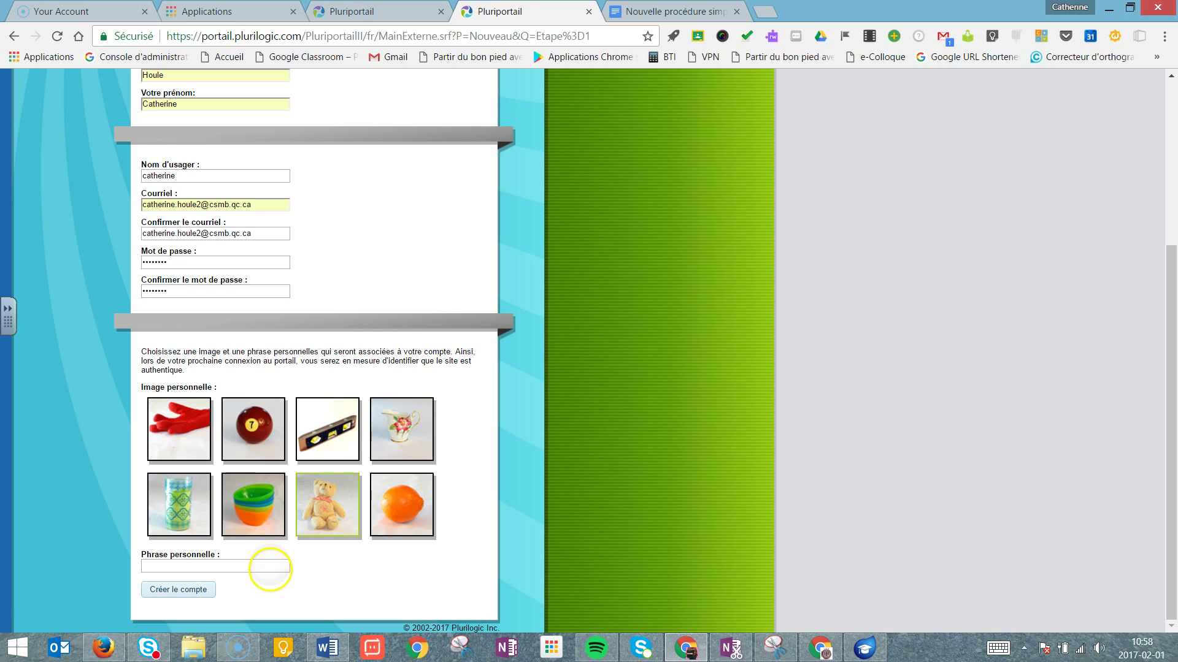
click(270, 566)
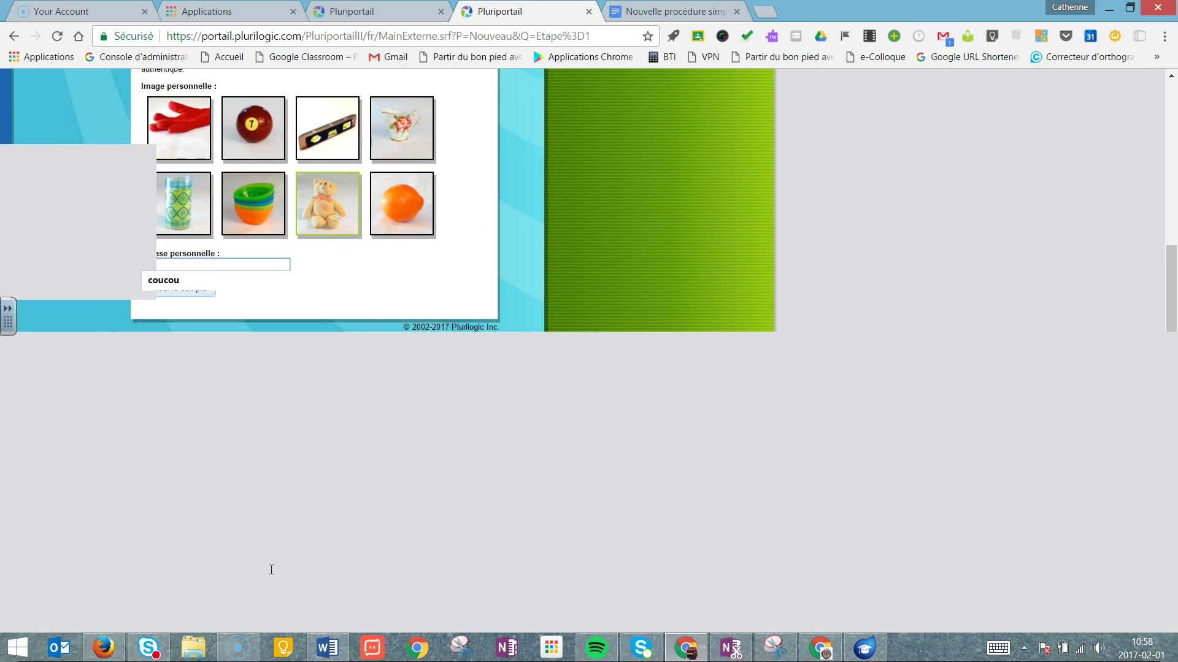
text(coucou)
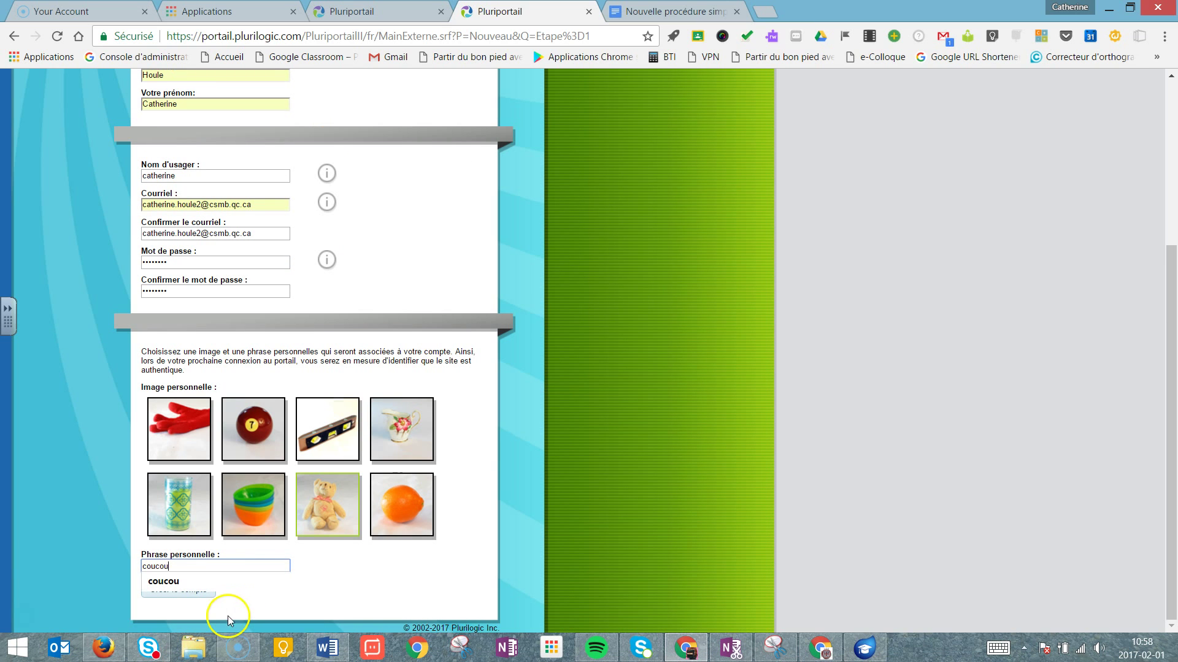
click(204, 583)
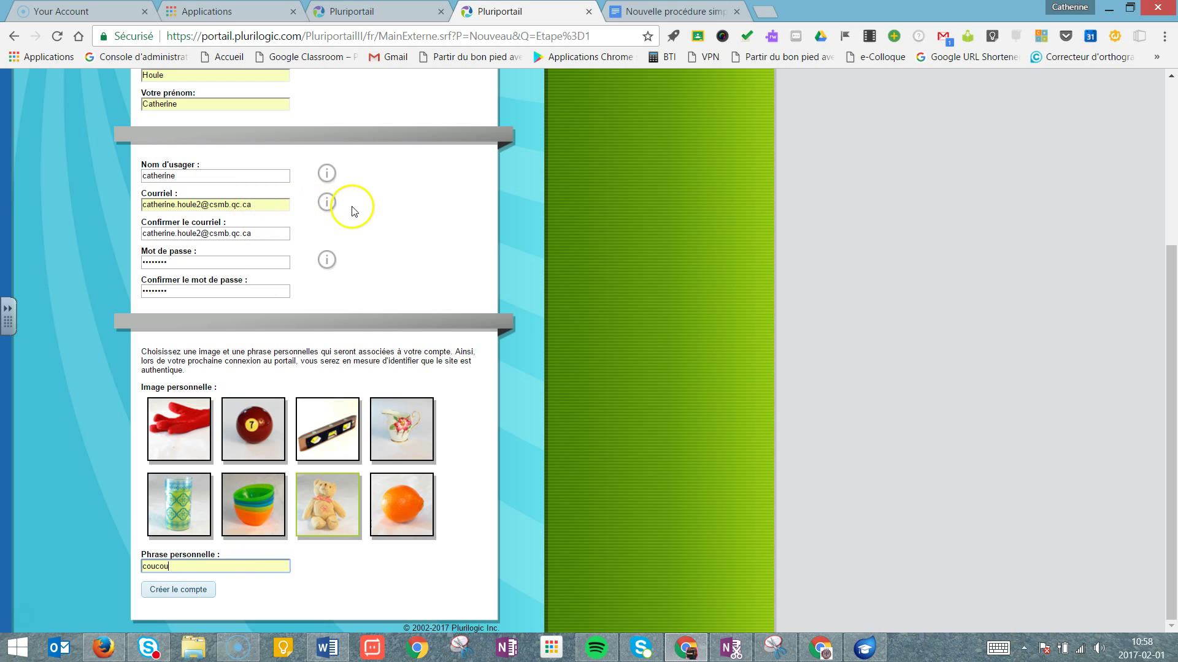
click(161, 590)
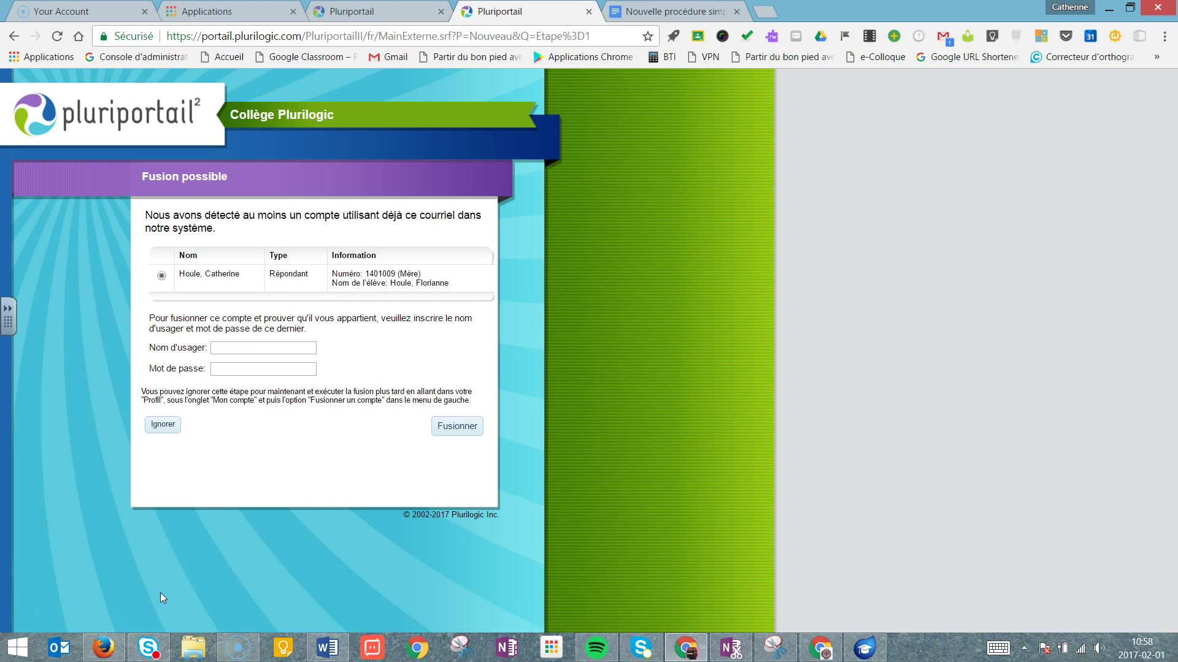
Enter the existing account's username and password and request the merge.
click(247, 347)
click(264, 369)
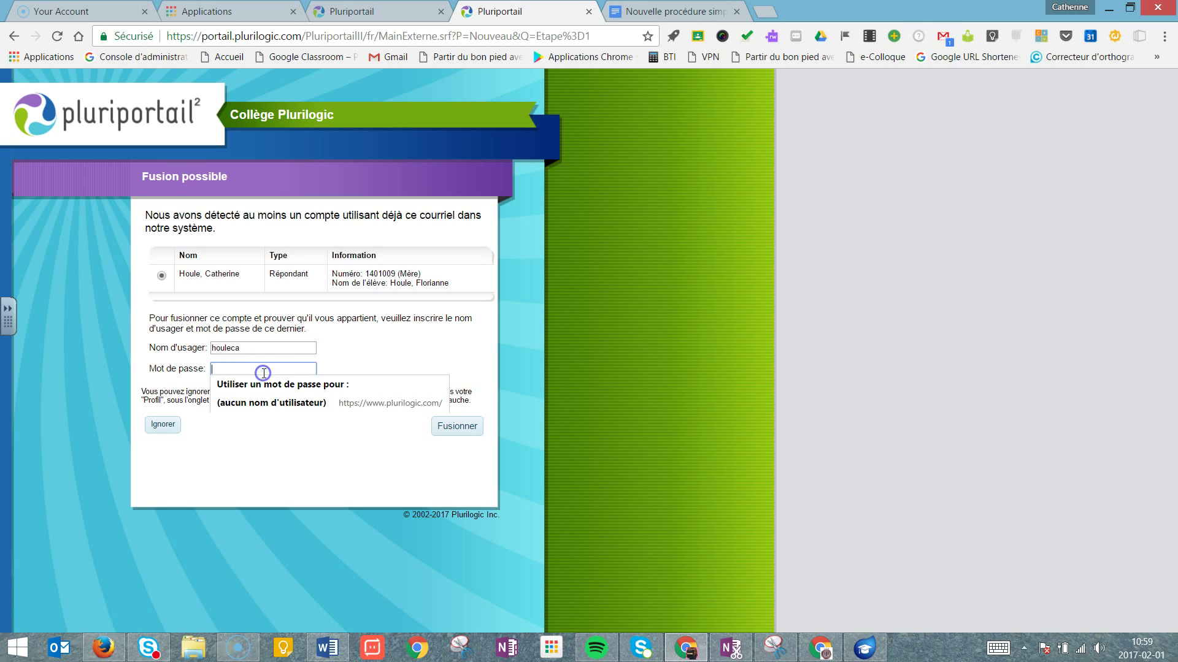
text(•••)
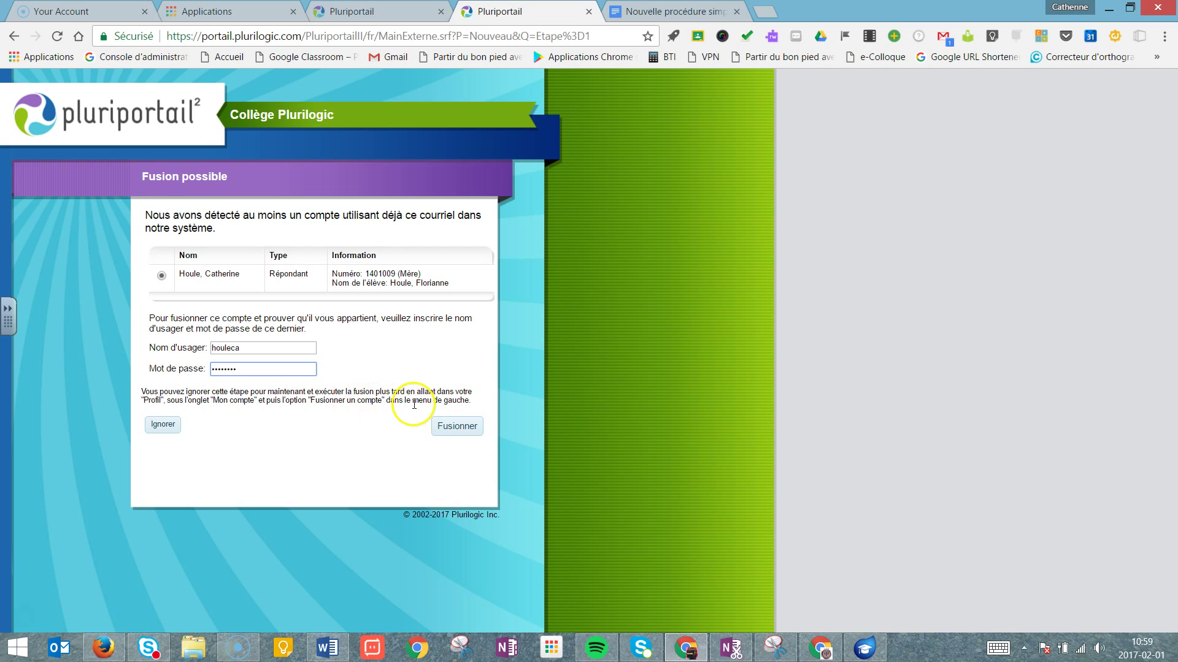
click(447, 432)
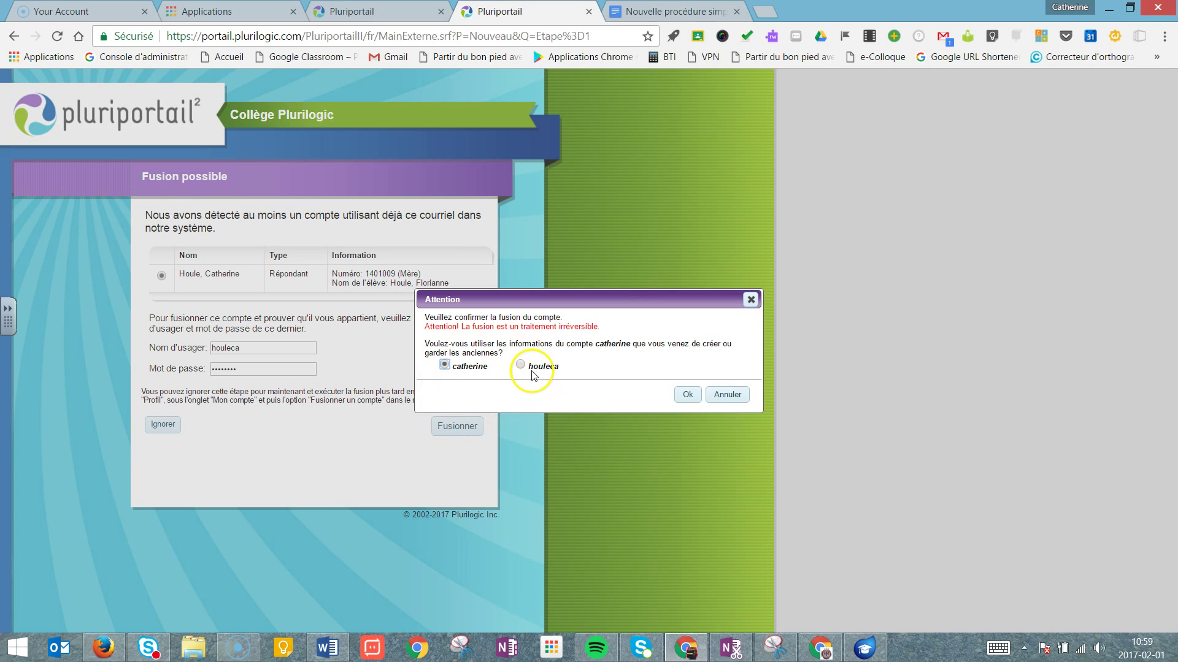
Keep the older account's information, confirm the merge, and save the password in Chrome.
click(522, 367)
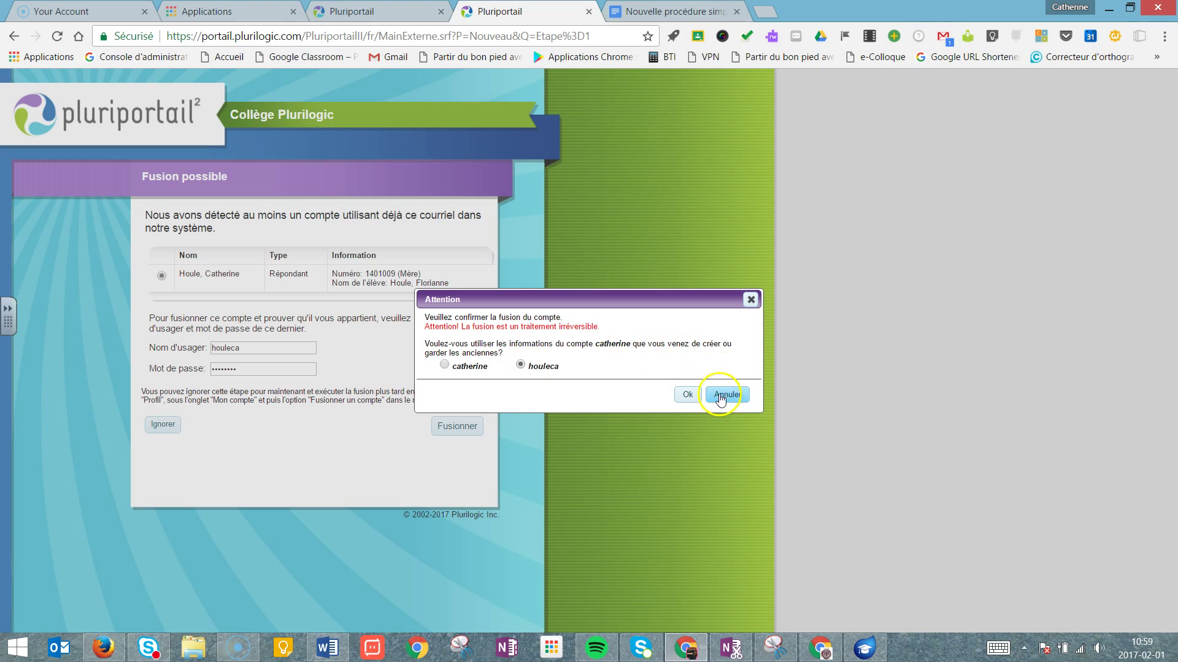
click(685, 396)
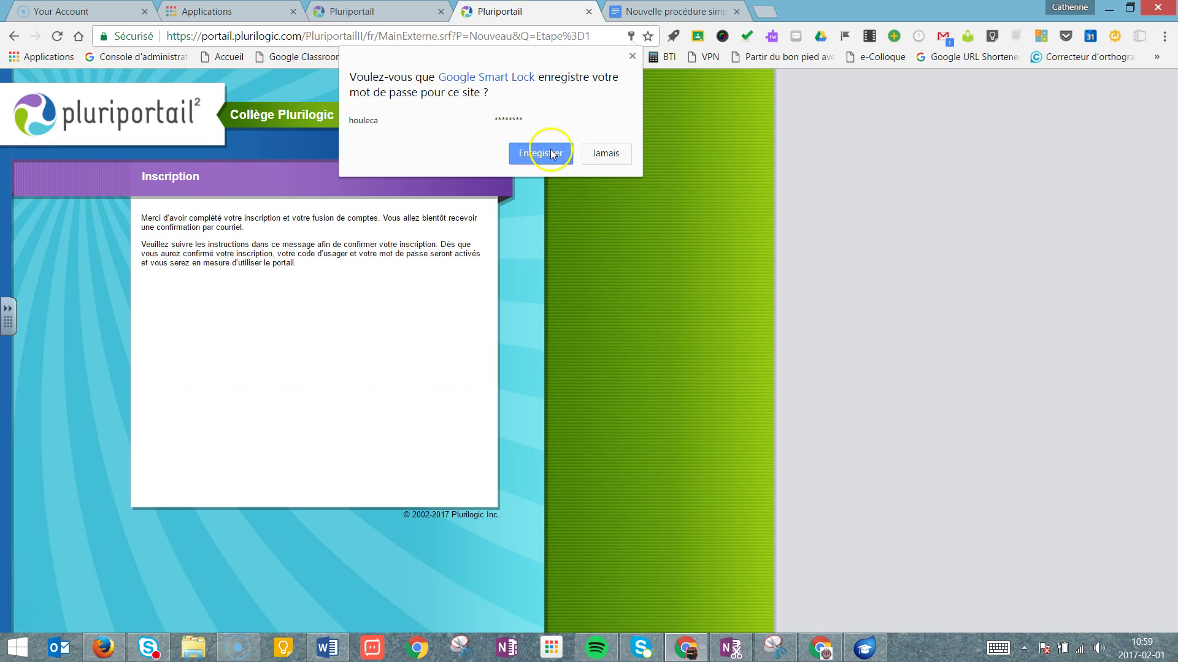
click(547, 151)
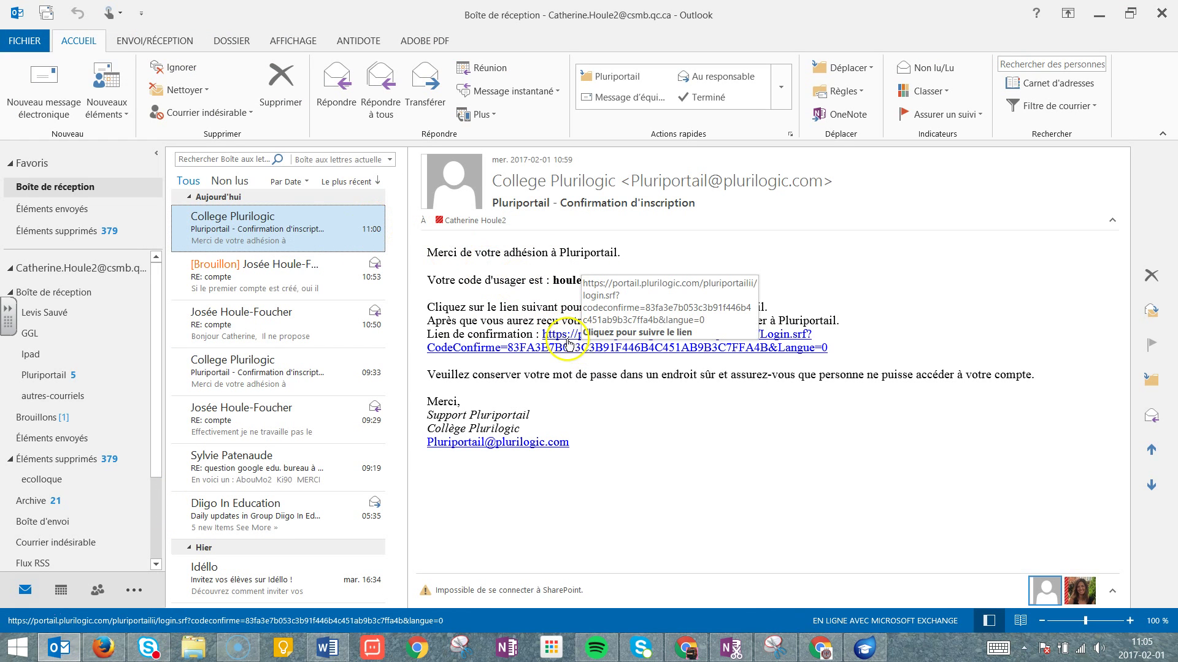
Open the Lien de confirmation URL in the Confirmation d'inscription e-mail.
click(567, 343)
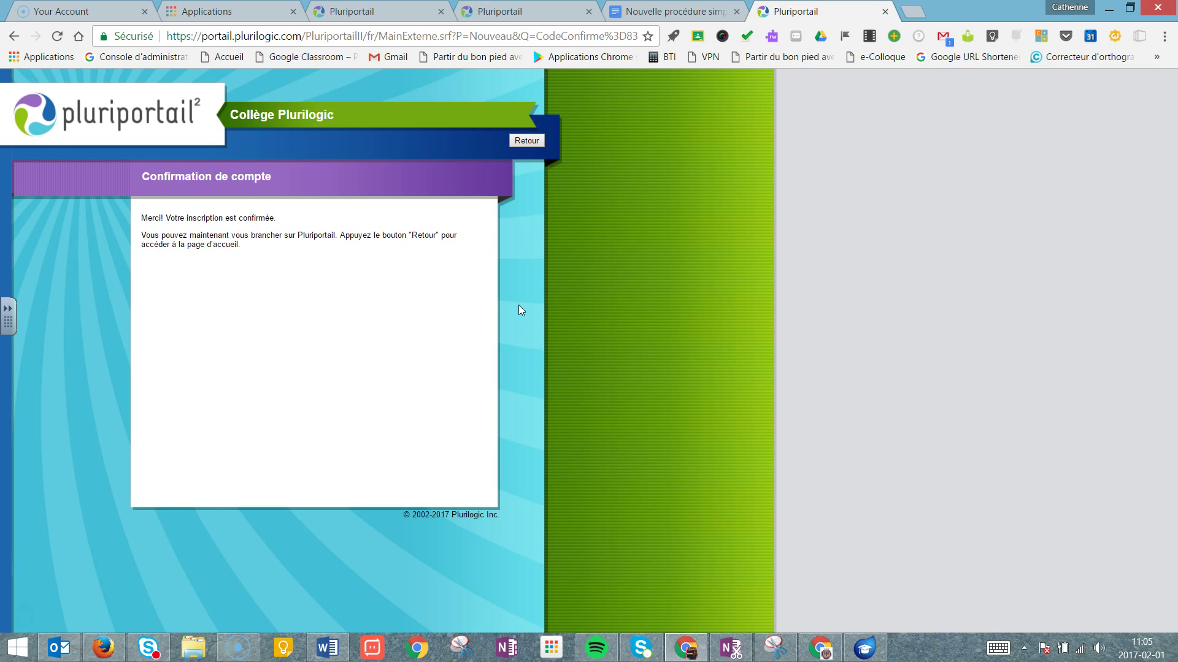
Sign in via Accéder, replacing the autofilled password with the account password and validating.
click(264, 215)
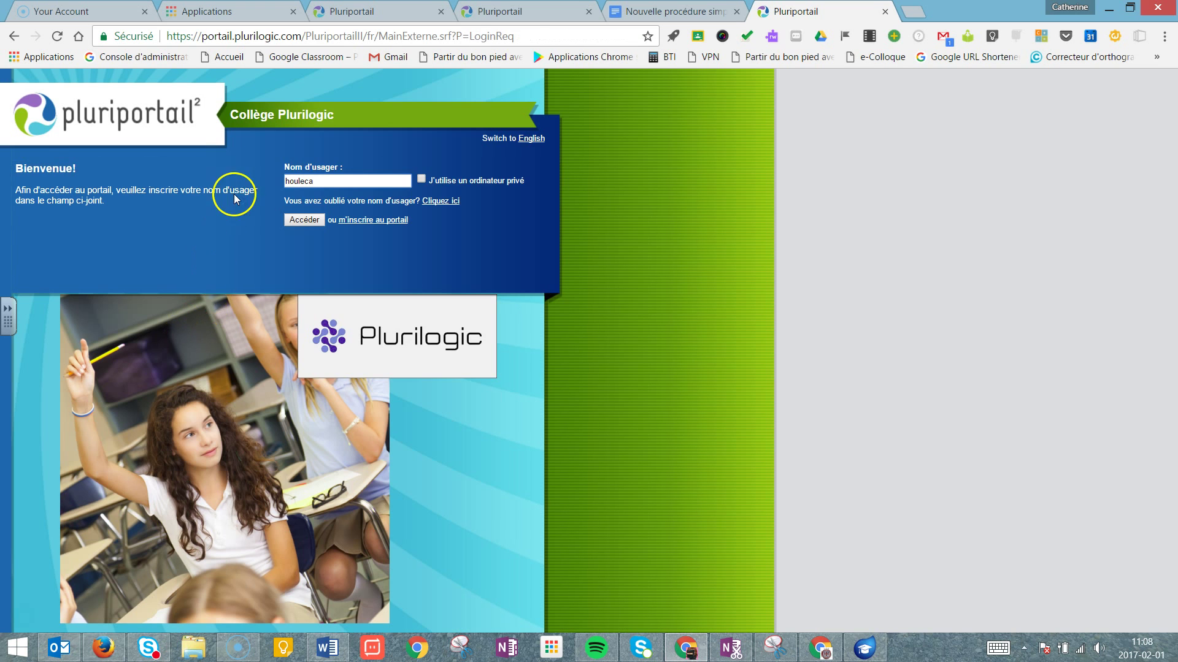
click(308, 221)
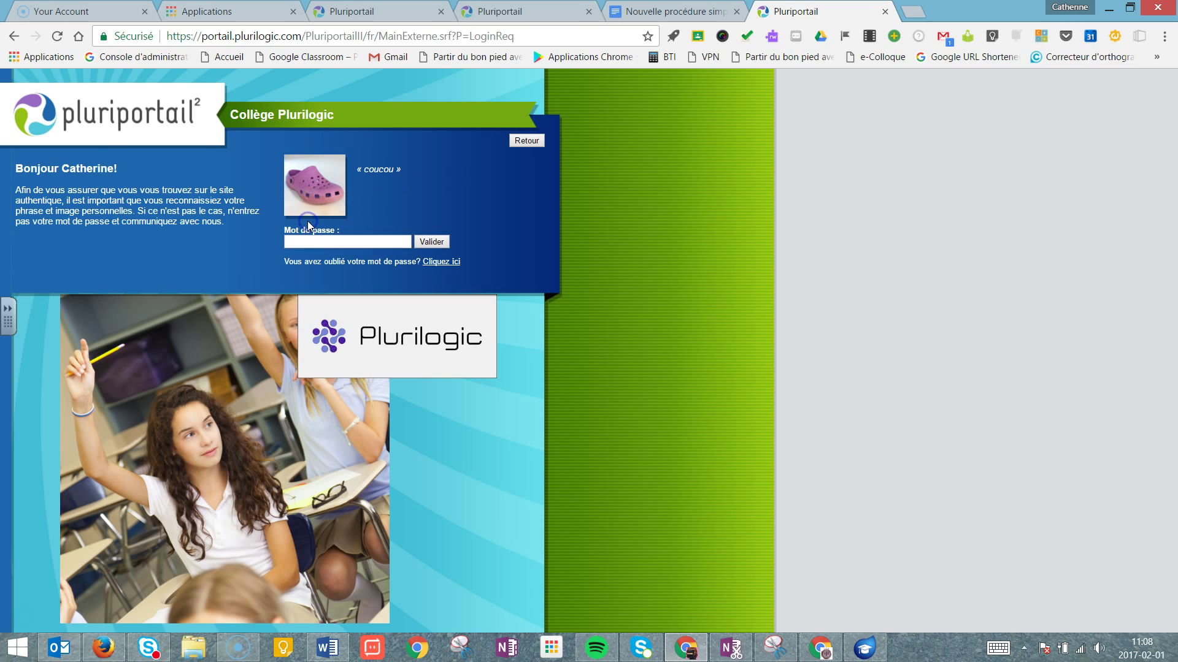
click(313, 240)
key(BackSpace)
key(BackSpace)
key(BackSpace)
key(BackSpace)
key(BackSpace)
key(BackSpace)
key(BackSpace)
key(BackSpace)
key(BackSpace)
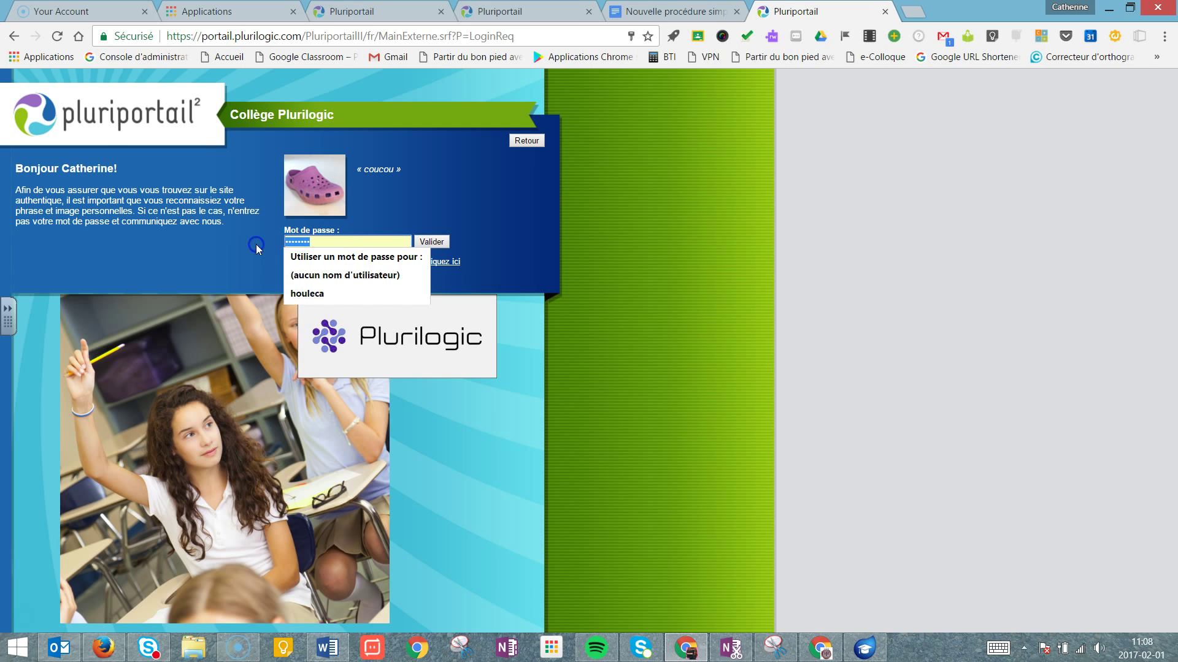
text(••••••••)
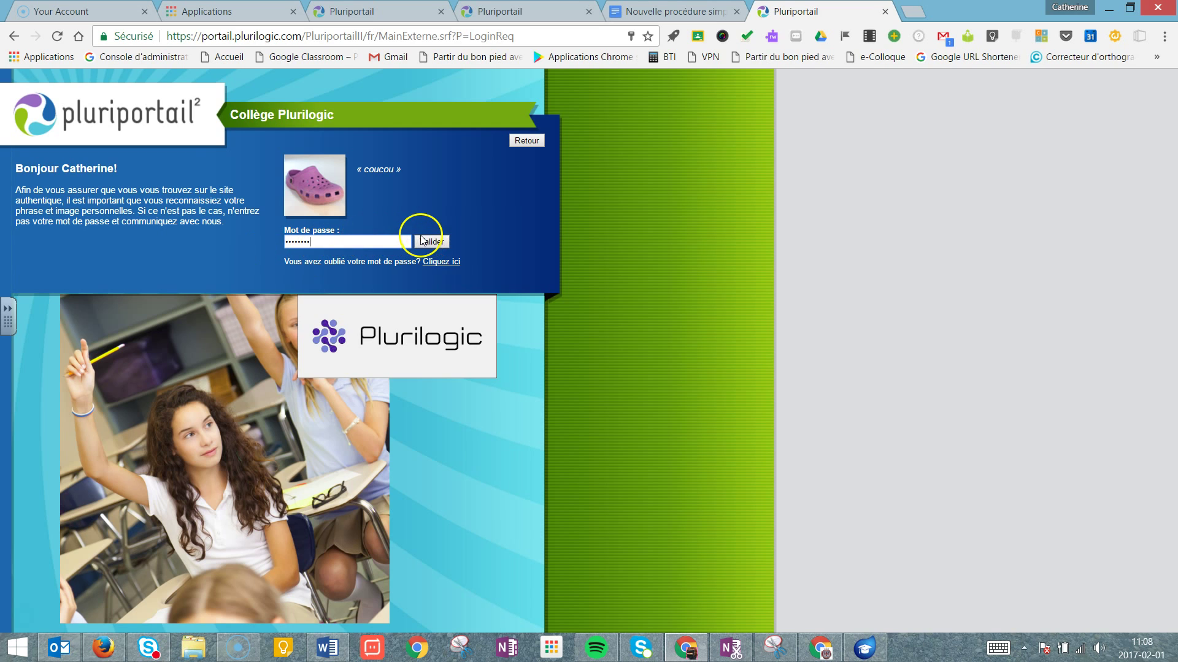
click(430, 241)
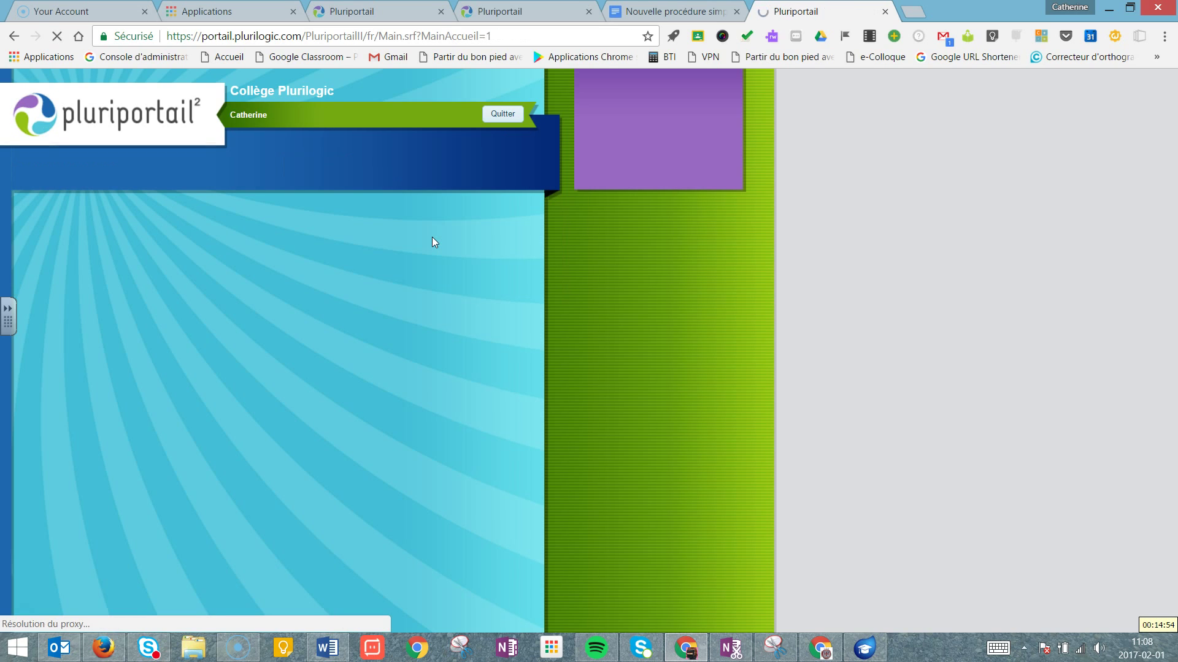
Go to Profil > Mon compte to display the Compte usager page.
click(317, 239)
click(246, 222)
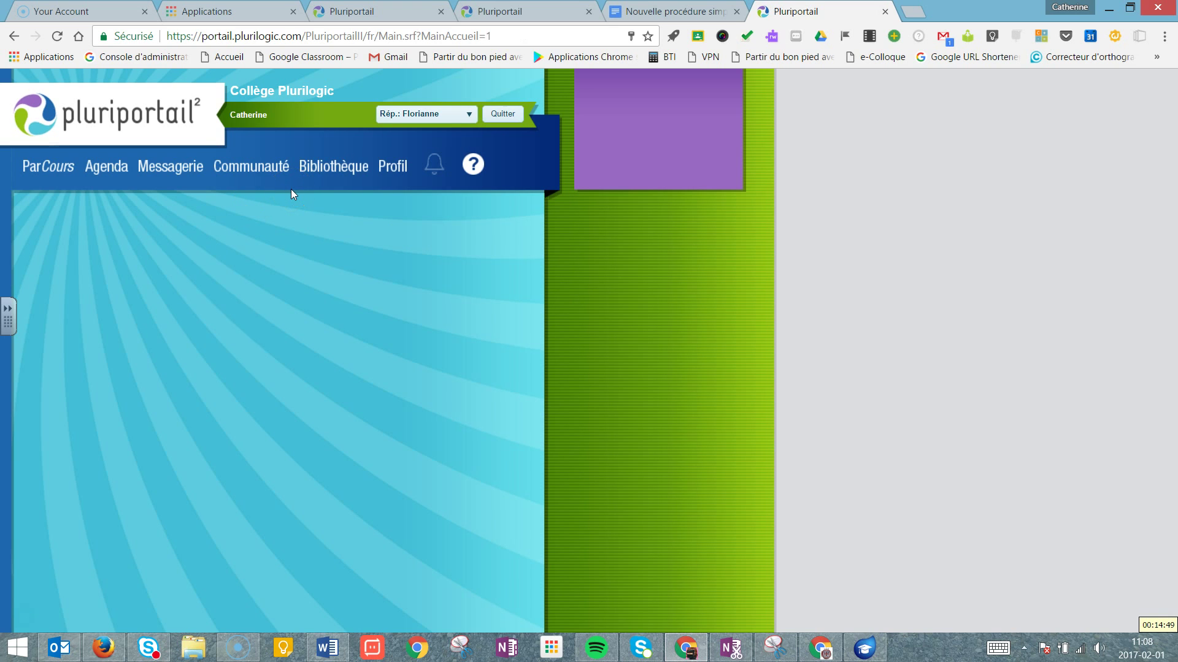
click(396, 171)
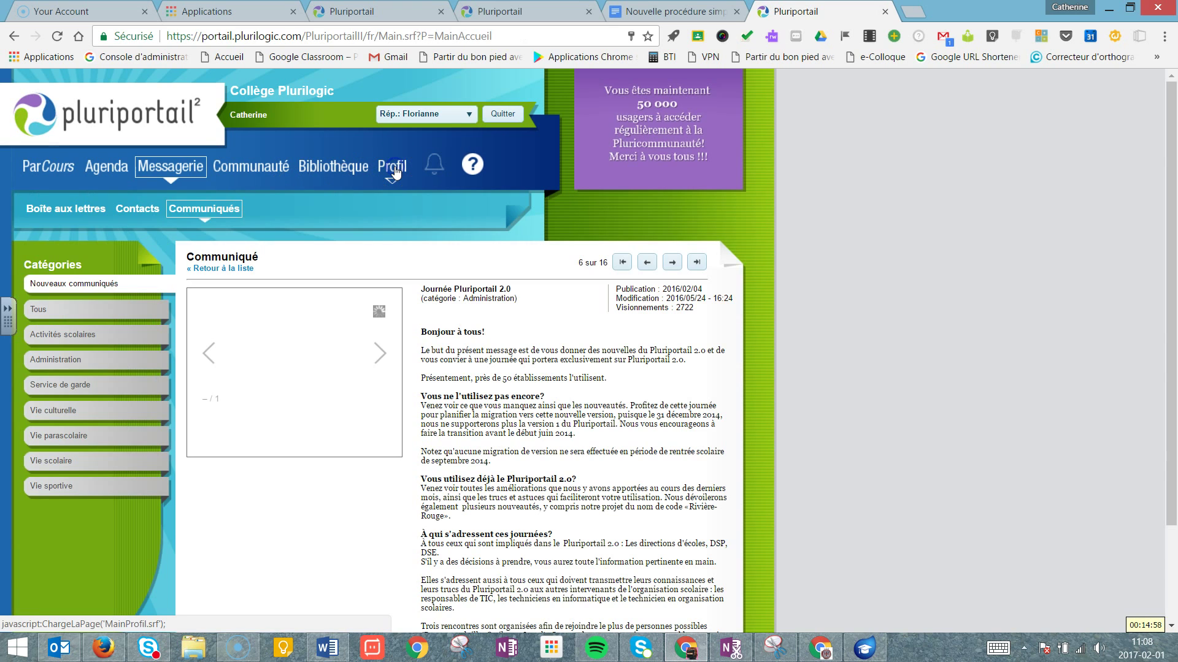
click(128, 208)
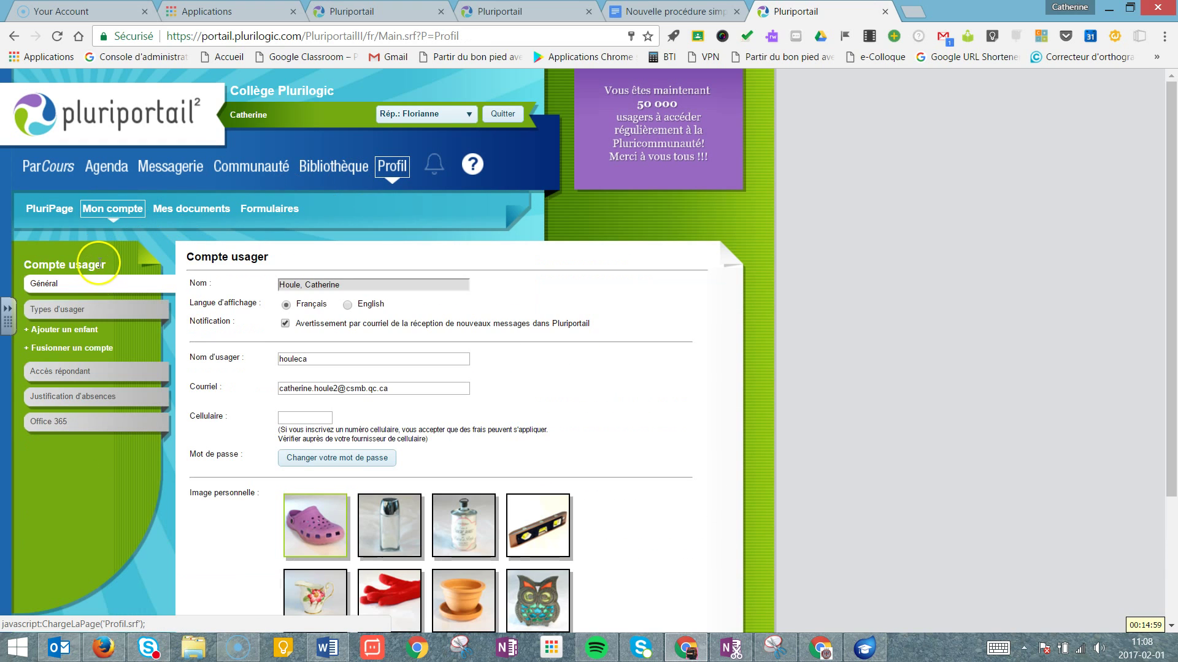
click(59, 210)
click(127, 209)
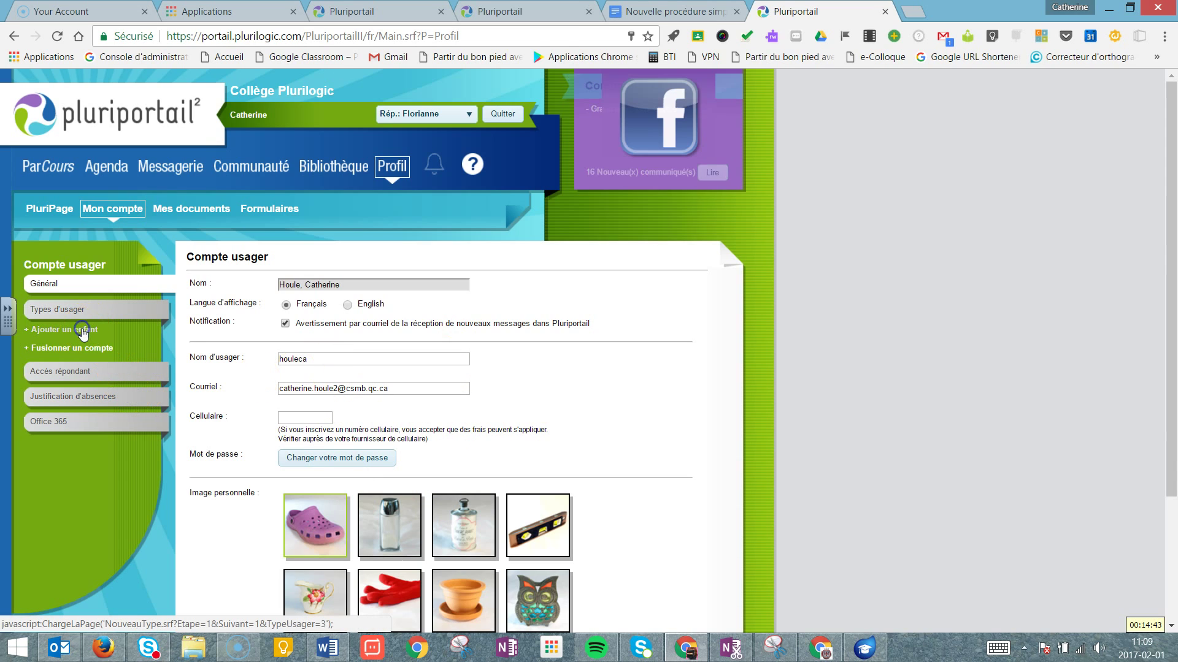
Request the Répondant user type with the student number, then follow the newest e-mail's confirmation link.
click(84, 334)
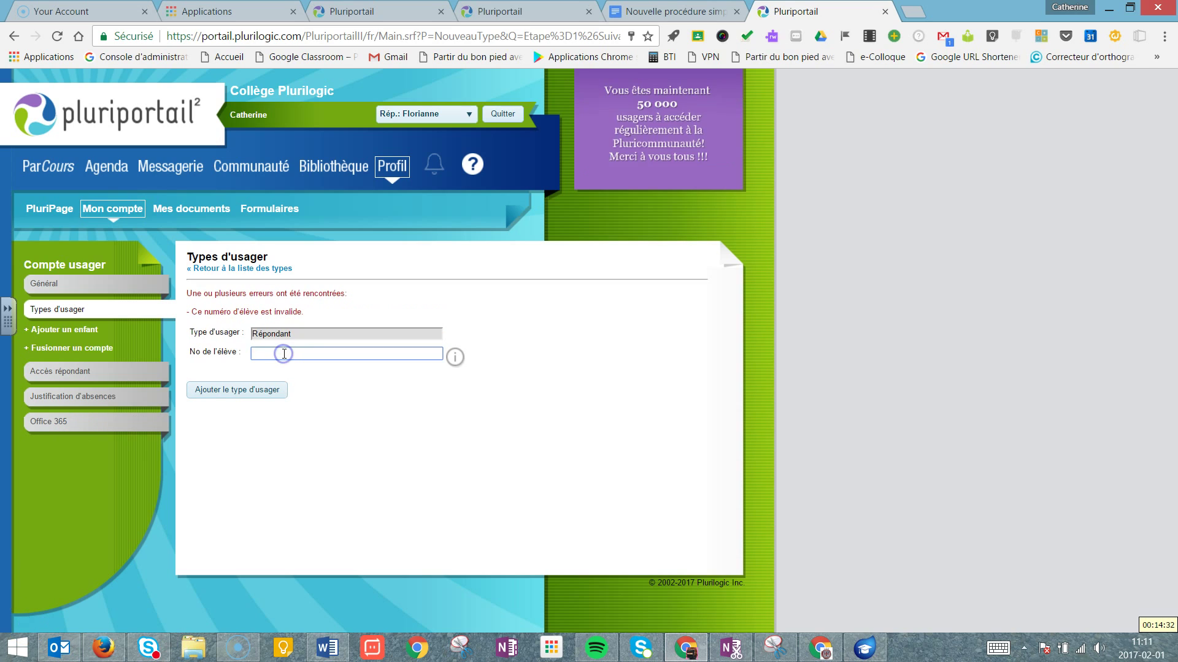
text(14)
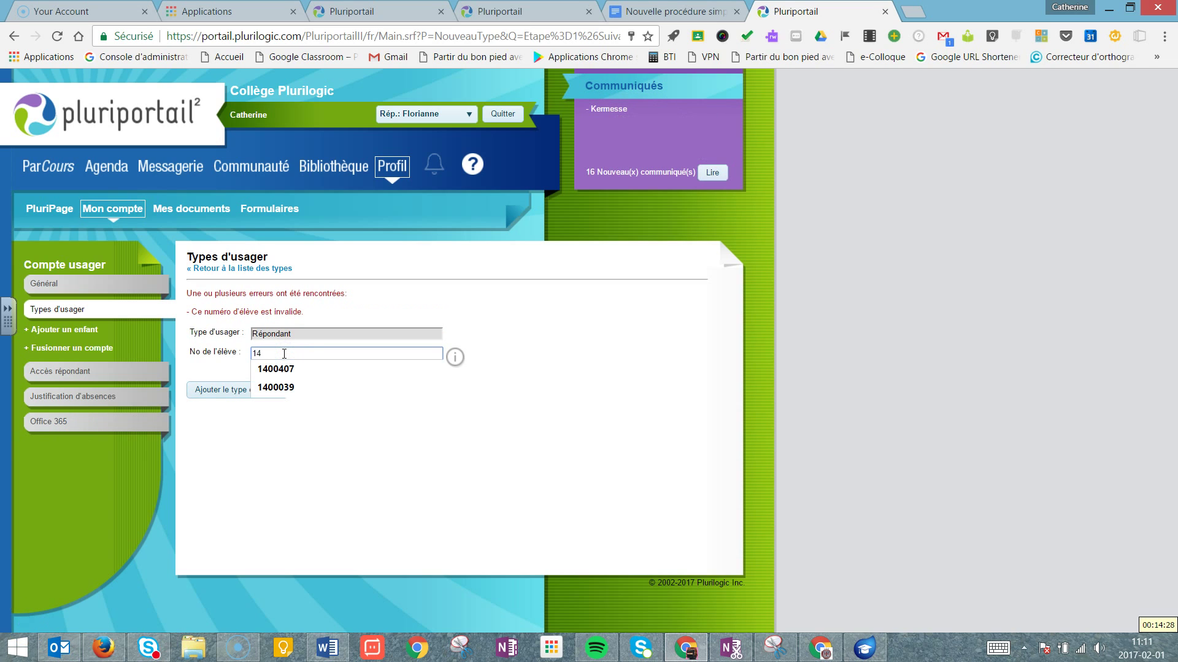
text(00399)
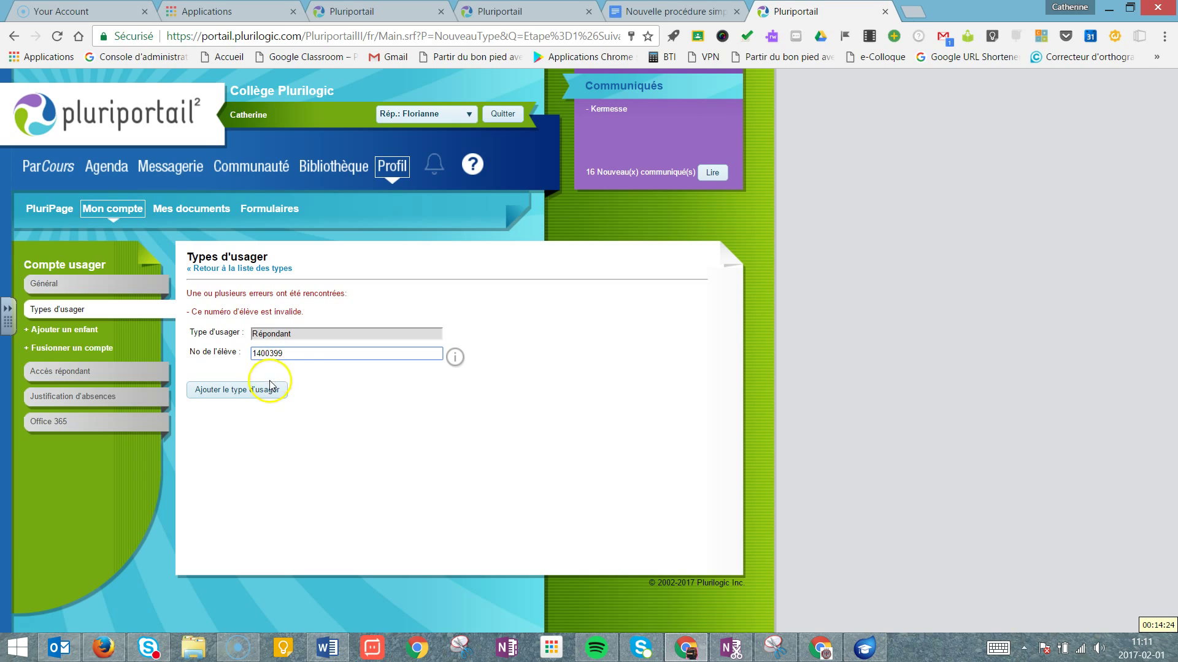
click(268, 393)
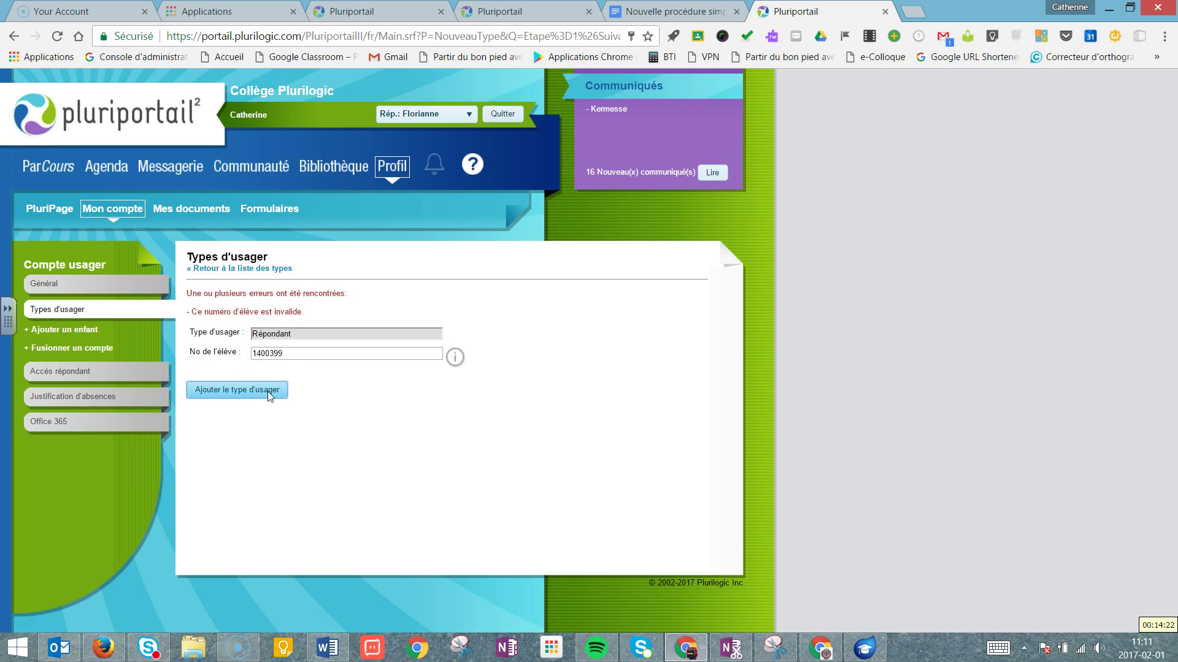
click(267, 393)
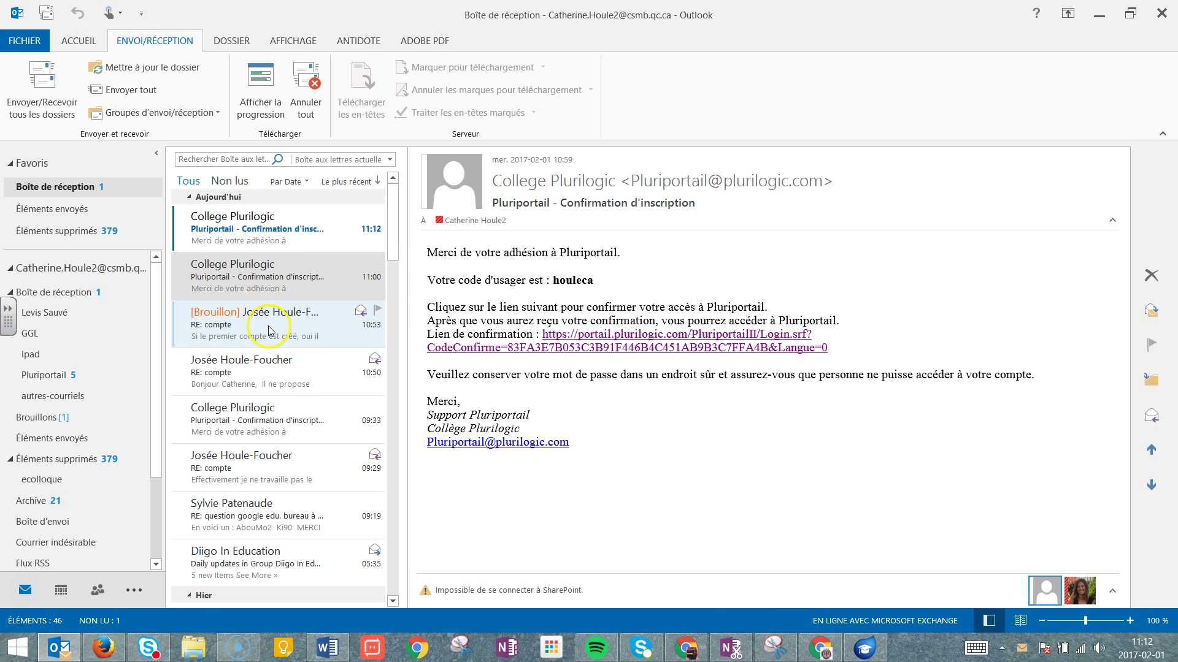
click(273, 230)
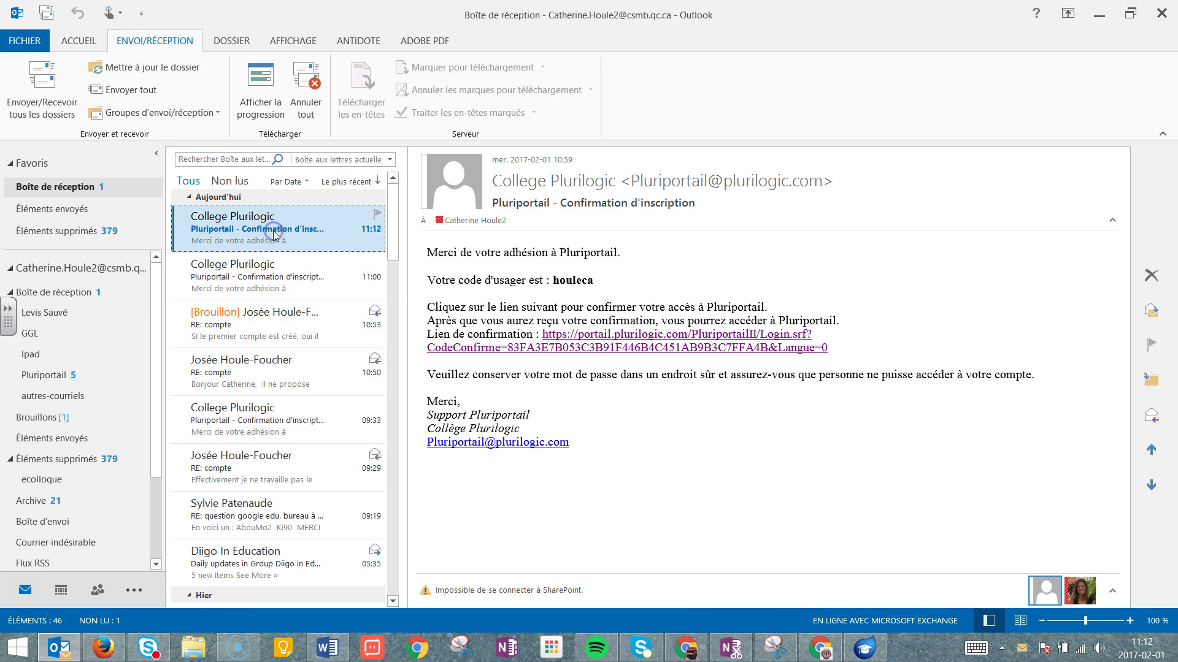
click(569, 336)
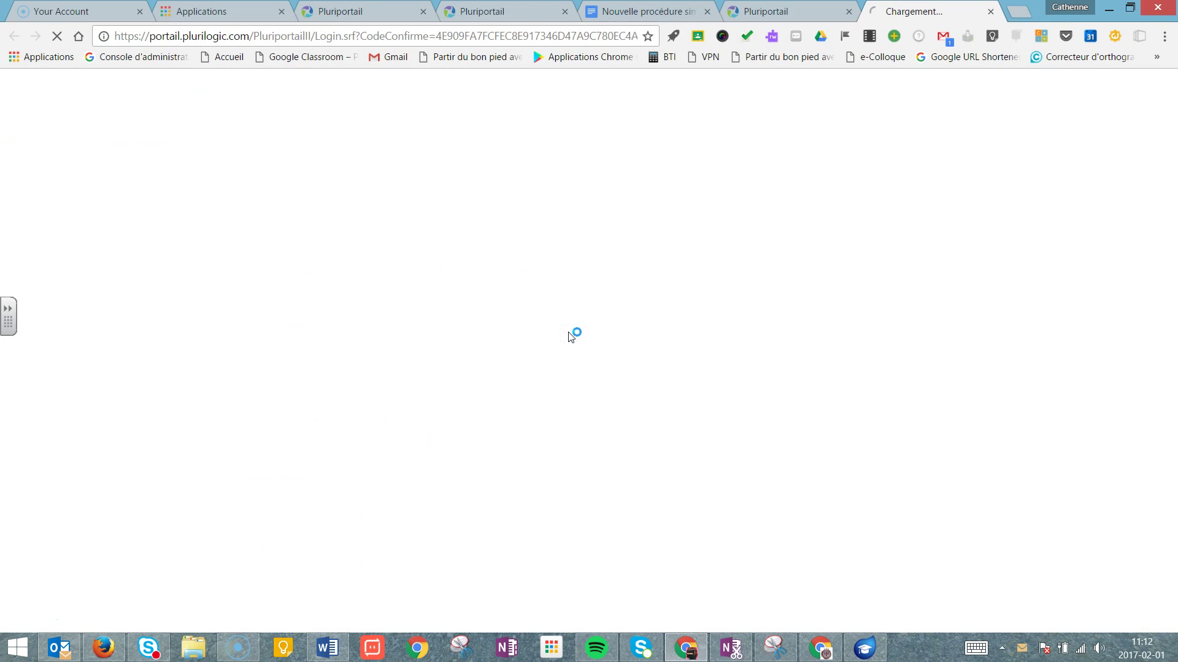